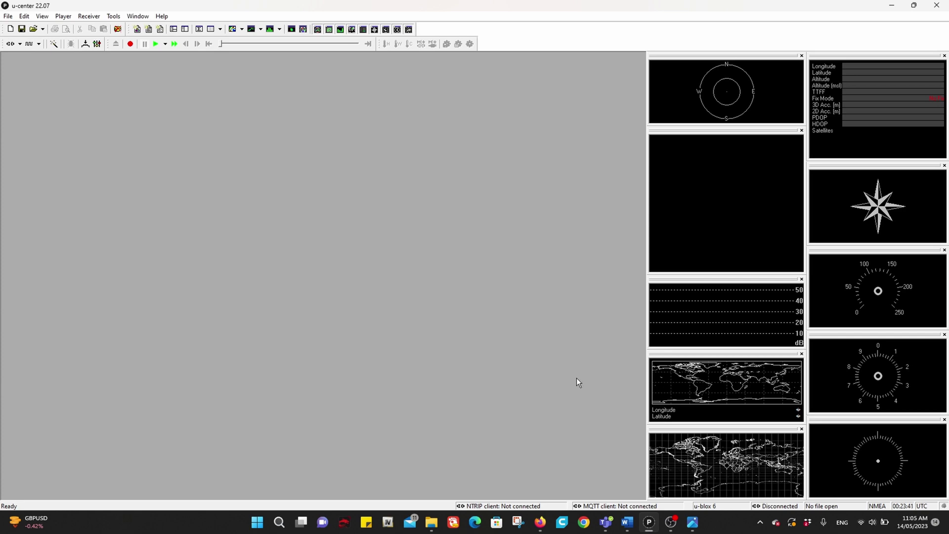
Look at the NEO-6M-GPS-to-Arduino-UNO.png wiring diagram in Photos, then minimize it
{"action": "left_click", "coordinate": [692, 524]}
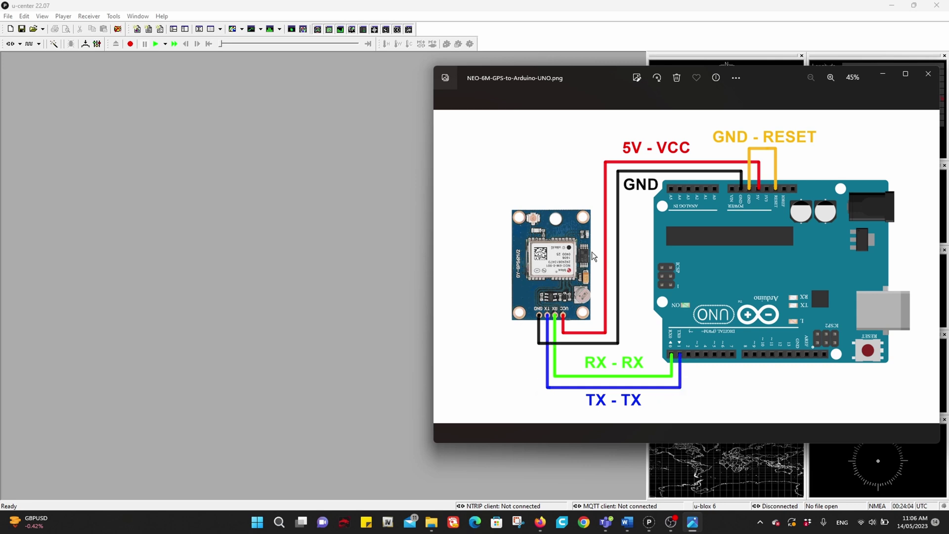
{"action": "left_click", "coordinate": [883, 75]}
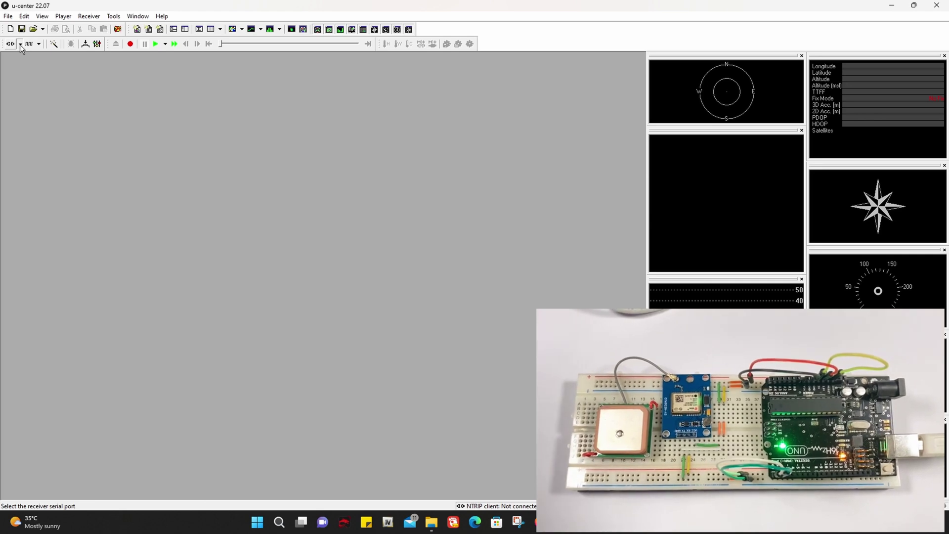
Connect u-center to the GPS receiver on COM3 at 9600 baud
{"action": "left_click", "coordinate": [19, 45]}
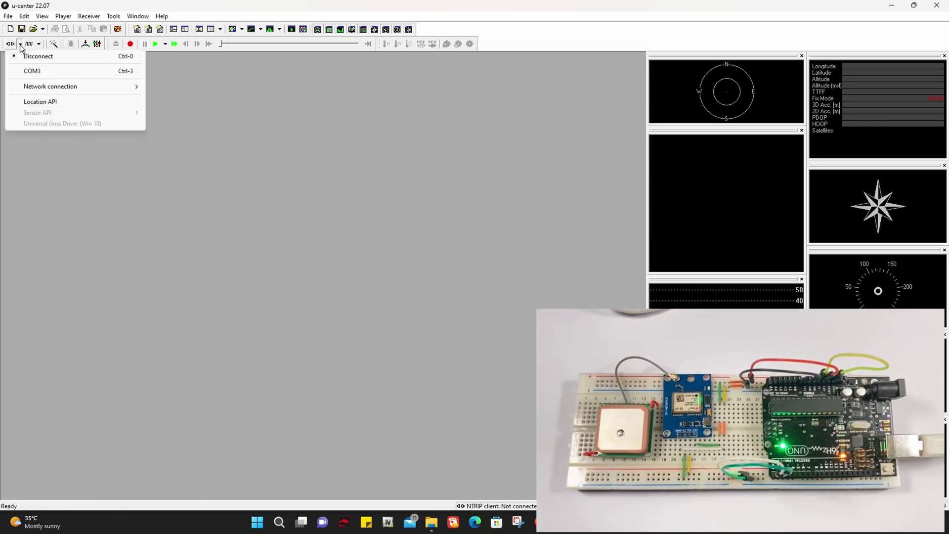
{"action": "left_click", "coordinate": [52, 70]}
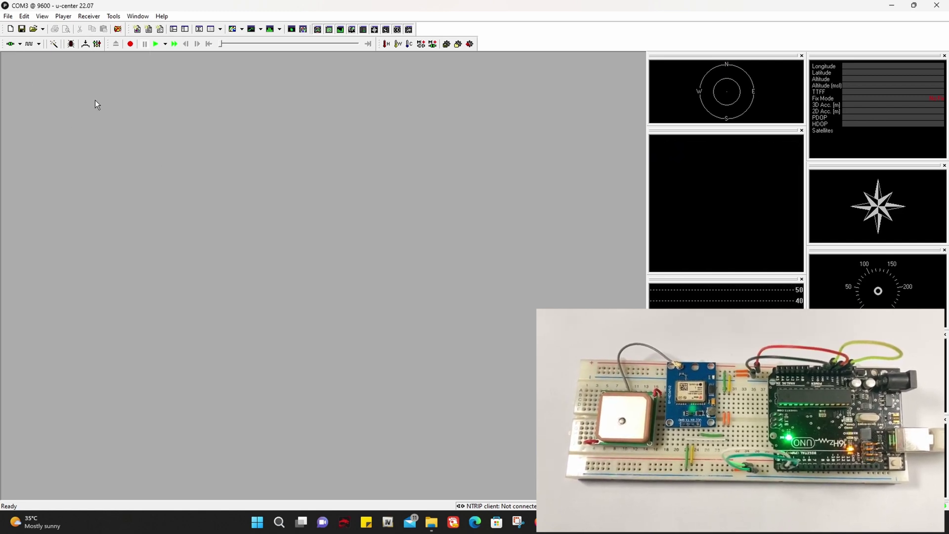
Open the Packet Console for NMEA messages, then briefly open, move and close the Binary Console
{"action": "left_click", "coordinate": [42, 17]}
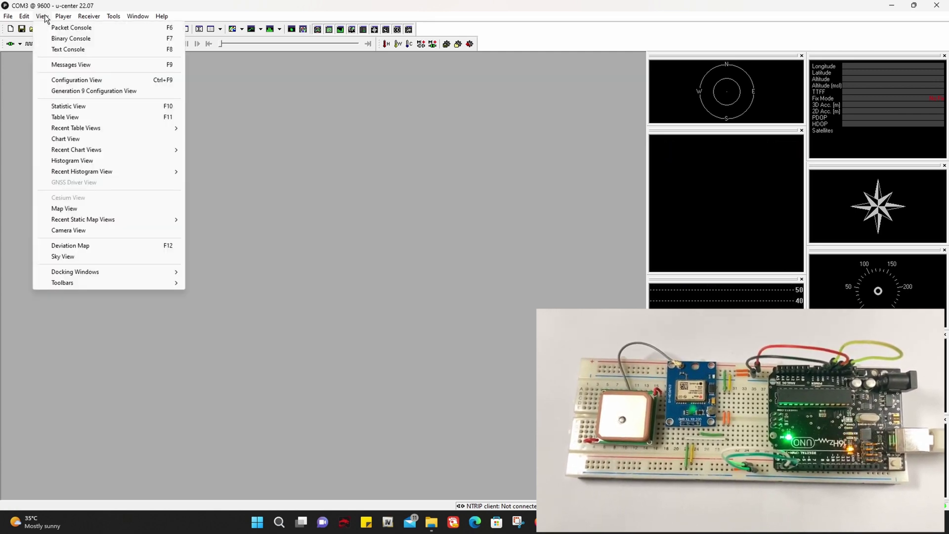
{"action": "left_click", "coordinate": [88, 29]}
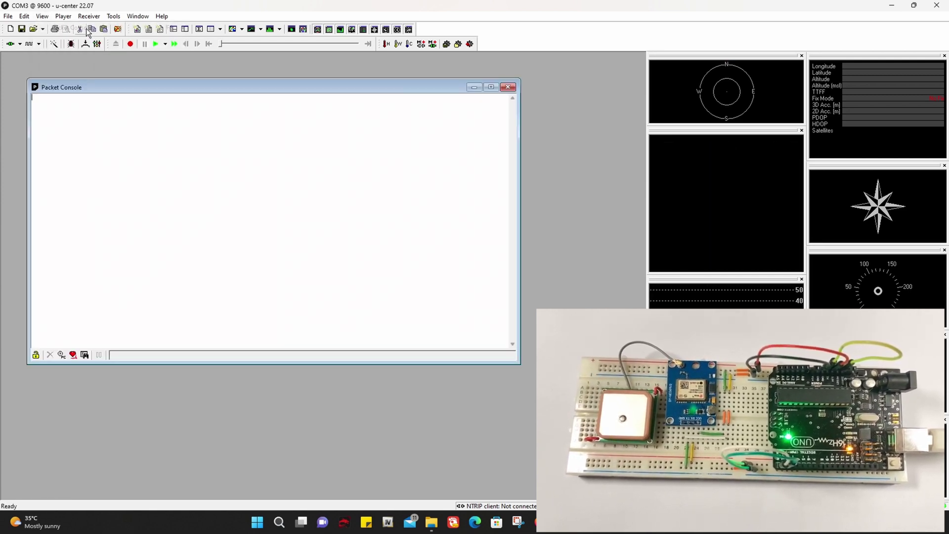
{"action": "left_click", "coordinate": [47, 19]}
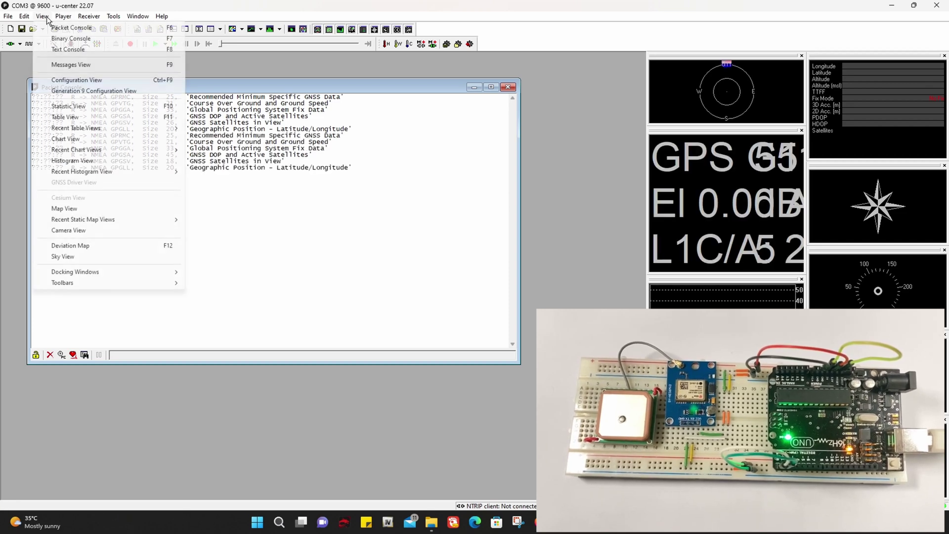
{"action": "left_click", "coordinate": [70, 38]}
{"action": "left_click_drag", "start_coordinate": [220, 101], "coordinate": [247, 118]}
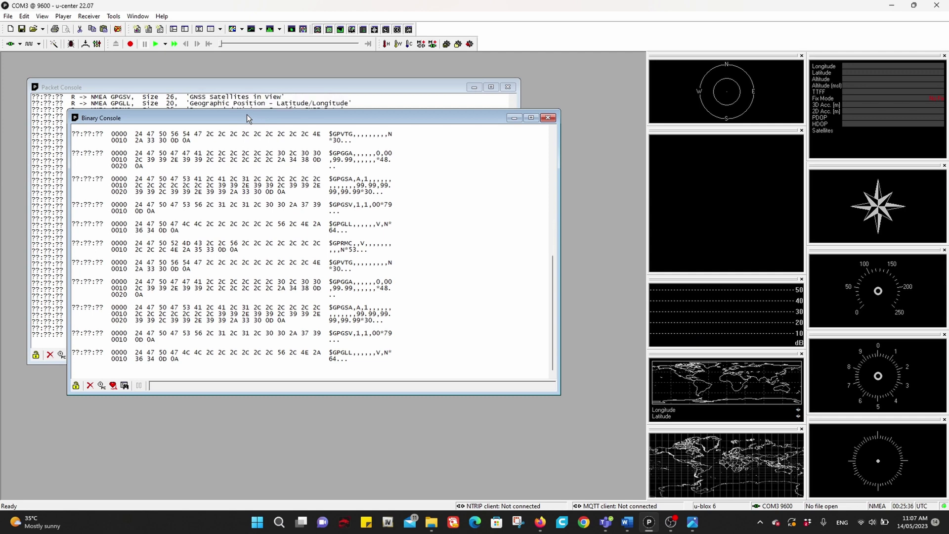
{"action": "left_click", "coordinate": [548, 118]}
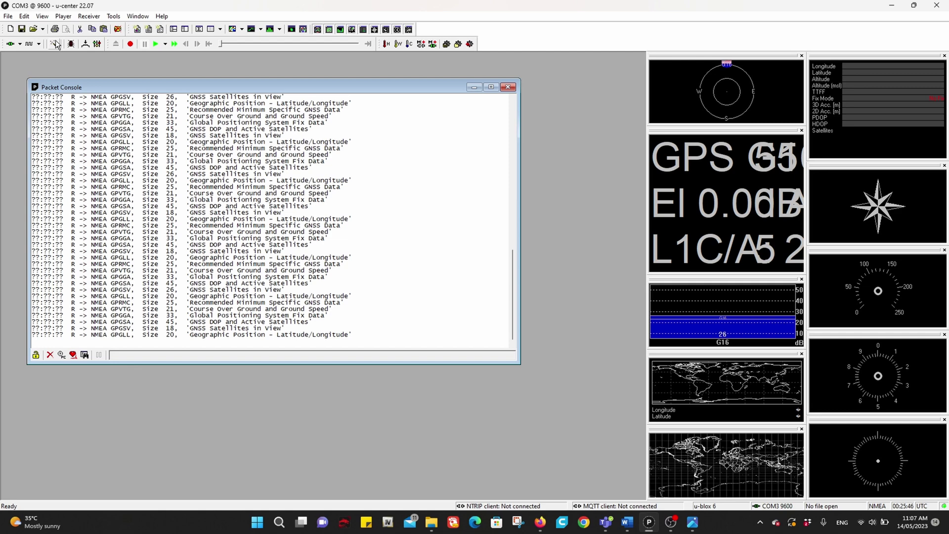
{"action": "left_click", "coordinate": [43, 17]}
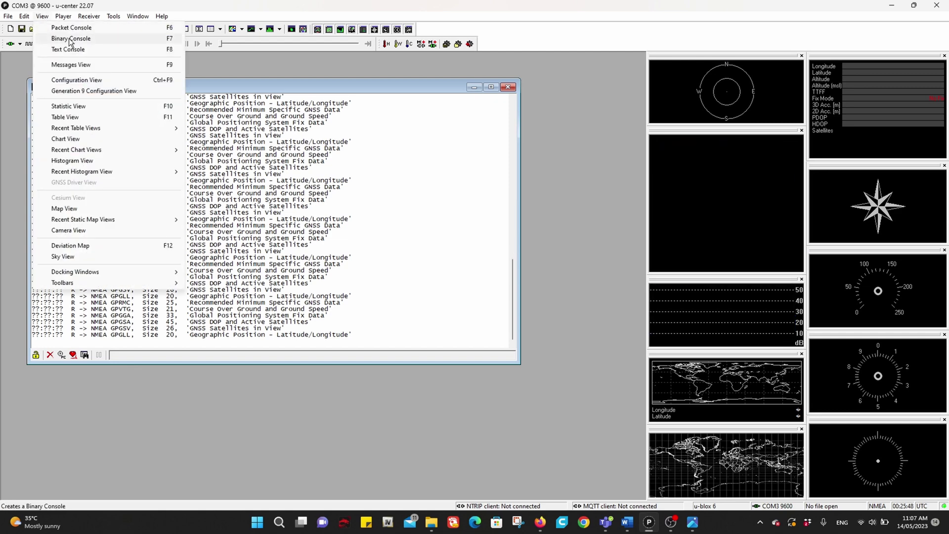
In Configure > RATE, enter a 200 ms Measurement Period, giving 5.00 Hz measurement frequency
{"action": "left_click", "coordinate": [104, 81]}
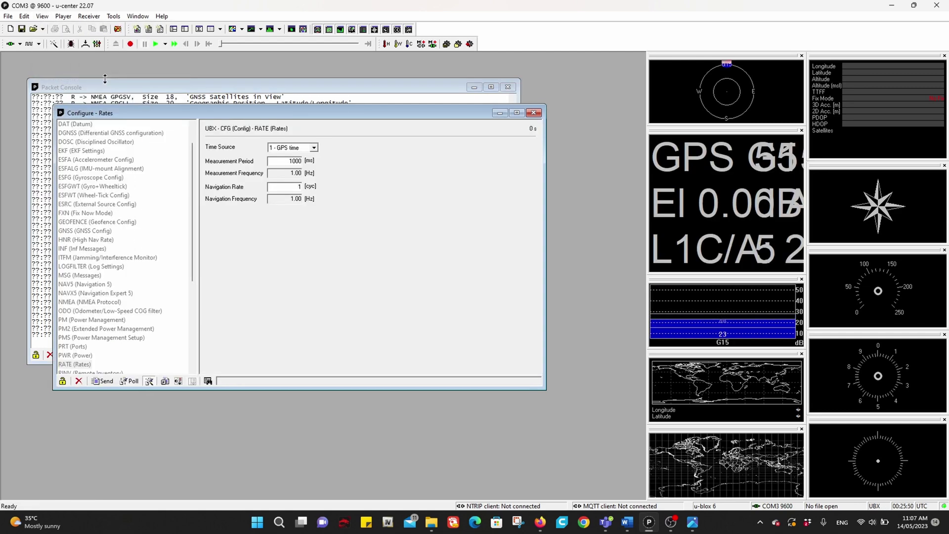
{"action": "scroll", "coordinate": [152, 206], "scroll_direction": "down", "scroll_amount": 2}
{"action": "scroll", "coordinate": [145, 240], "scroll_direction": "down", "scroll_amount": 1}
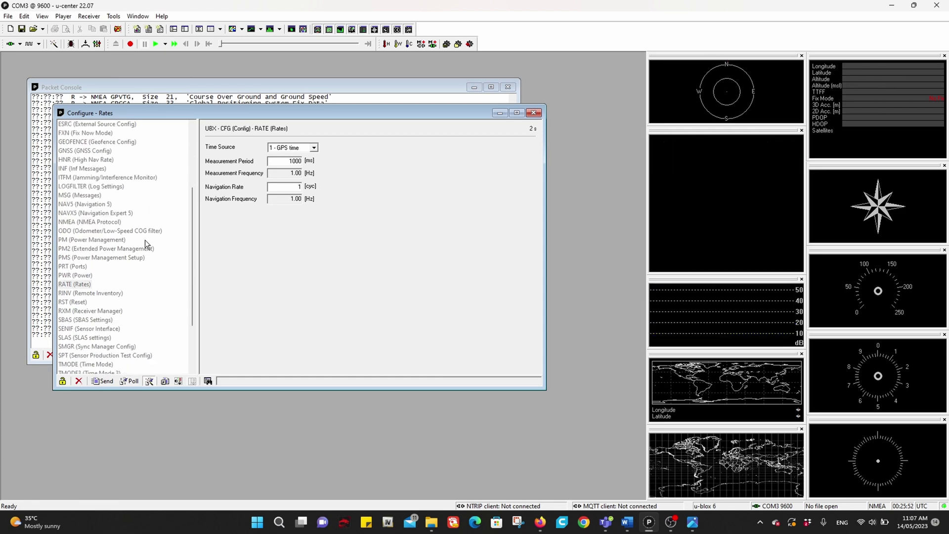
{"action": "left_click", "coordinate": [75, 275]}
{"action": "left_click", "coordinate": [75, 284]}
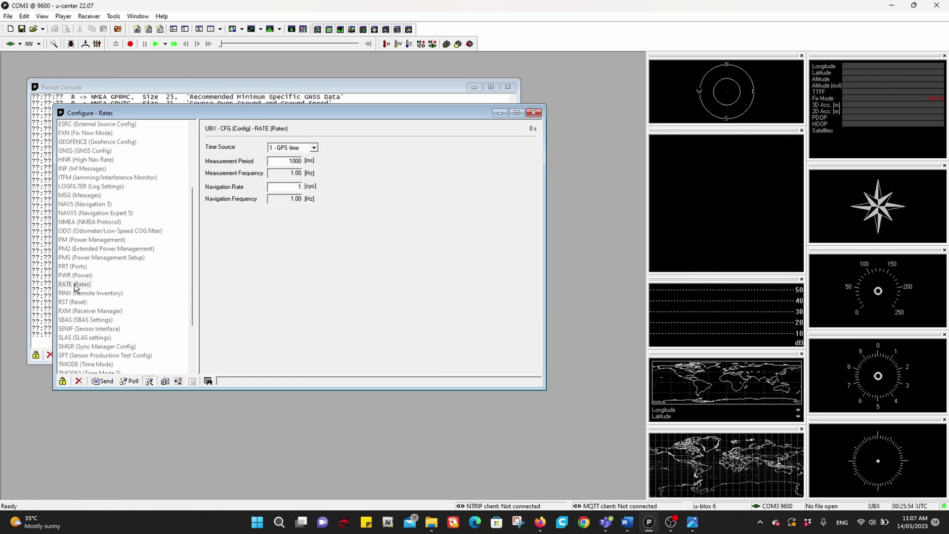
{"action": "scroll", "coordinate": [113, 270], "scroll_direction": "down", "scroll_amount": 1}
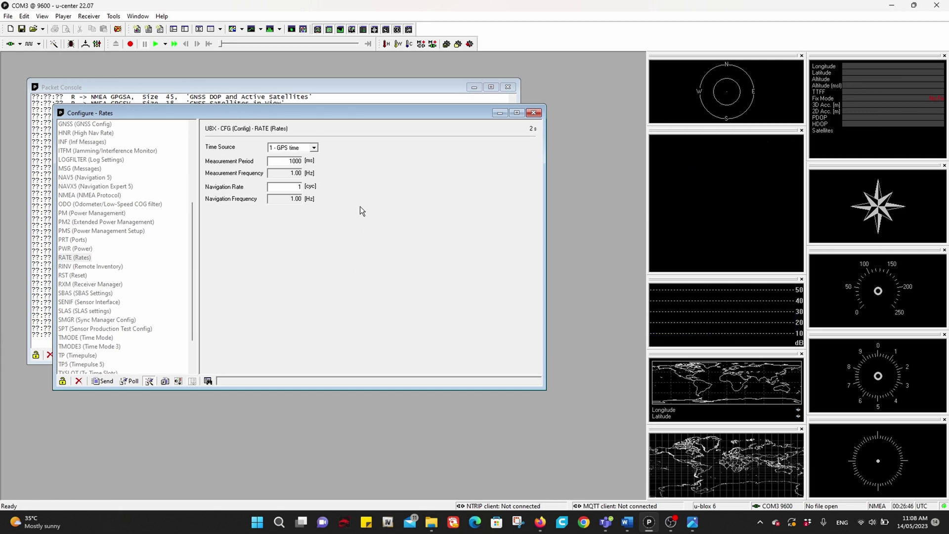
{"action": "double_click", "coordinate": [283, 160]}
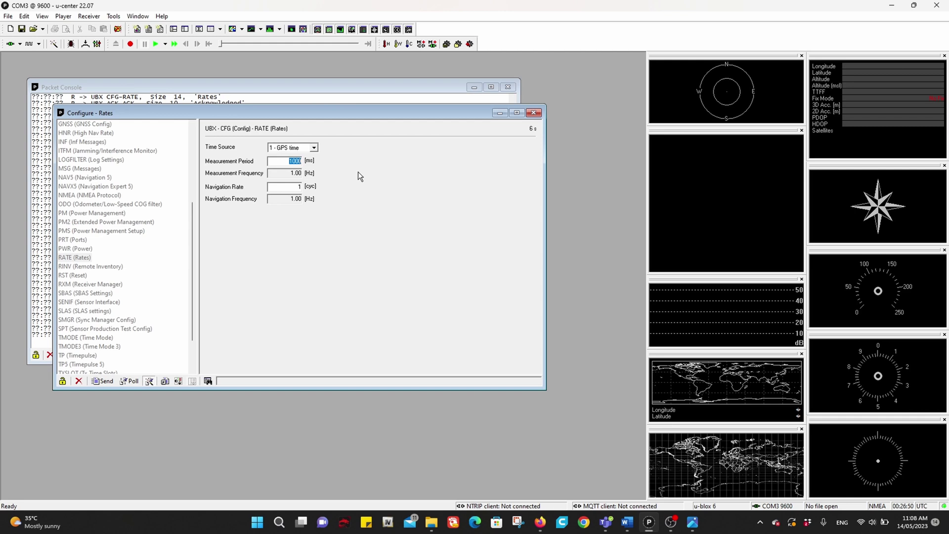
{"action": "left_click_drag", "start_coordinate": [341, 117], "coordinate": [409, 171]}
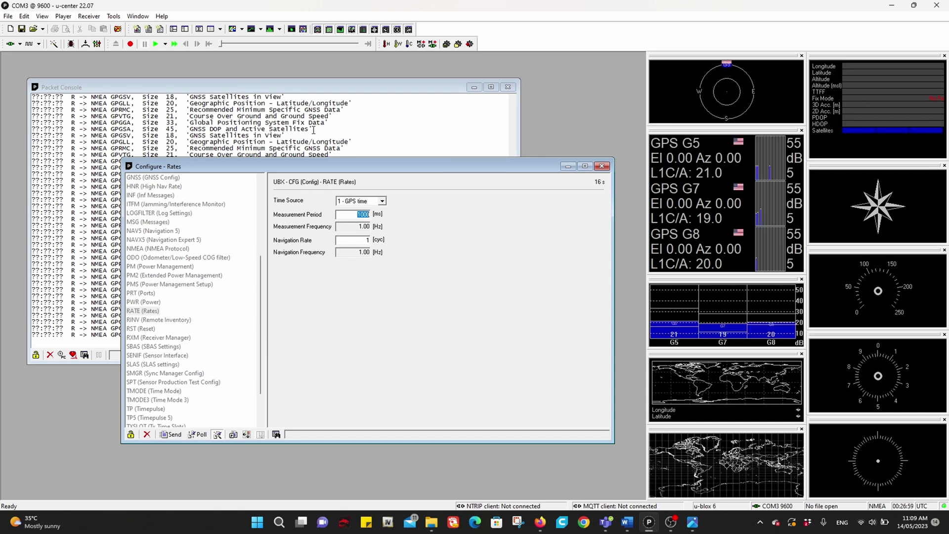
{"action": "type", "text": "200"}
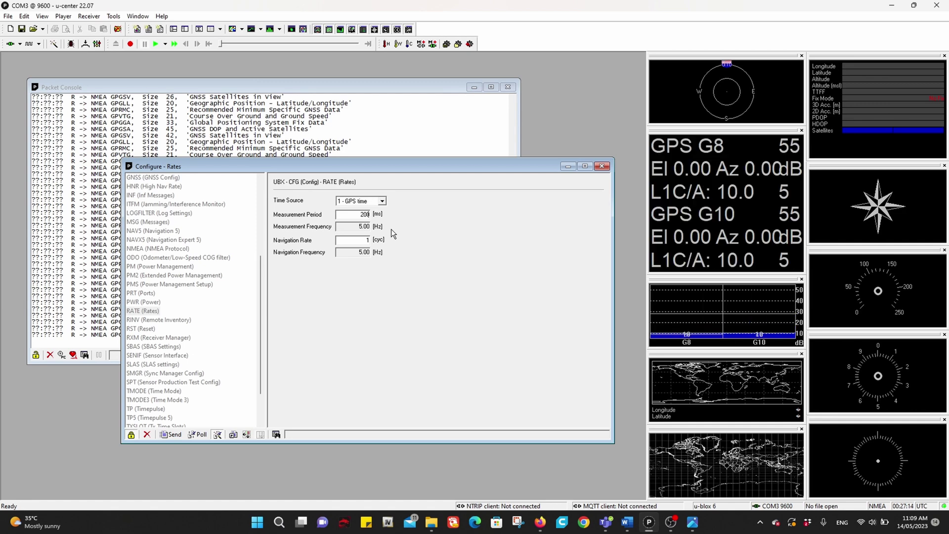
Send the 200 ms rate to the receiver and save the current configuration to BBR and FLASH
{"action": "scroll", "coordinate": [183, 295], "scroll_direction": "up", "scroll_amount": 5}
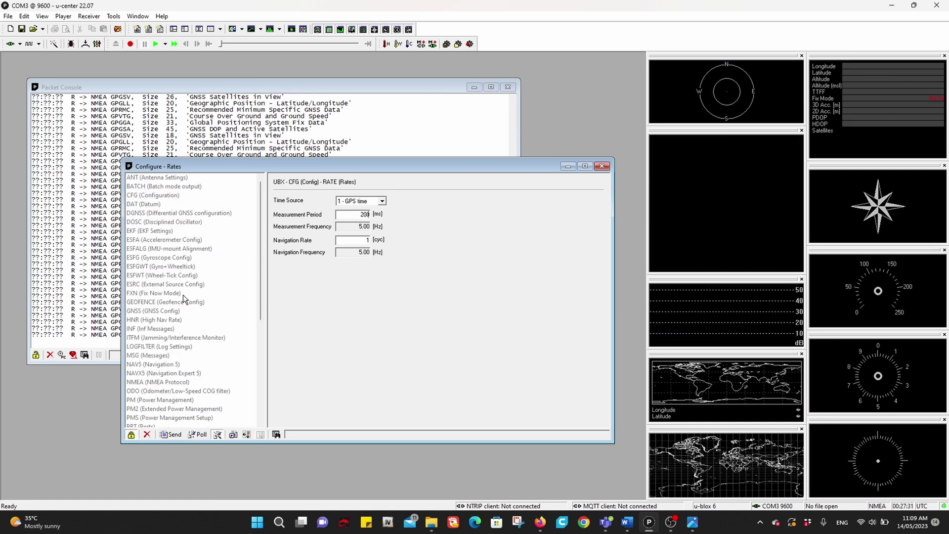
{"action": "left_click", "coordinate": [143, 198]}
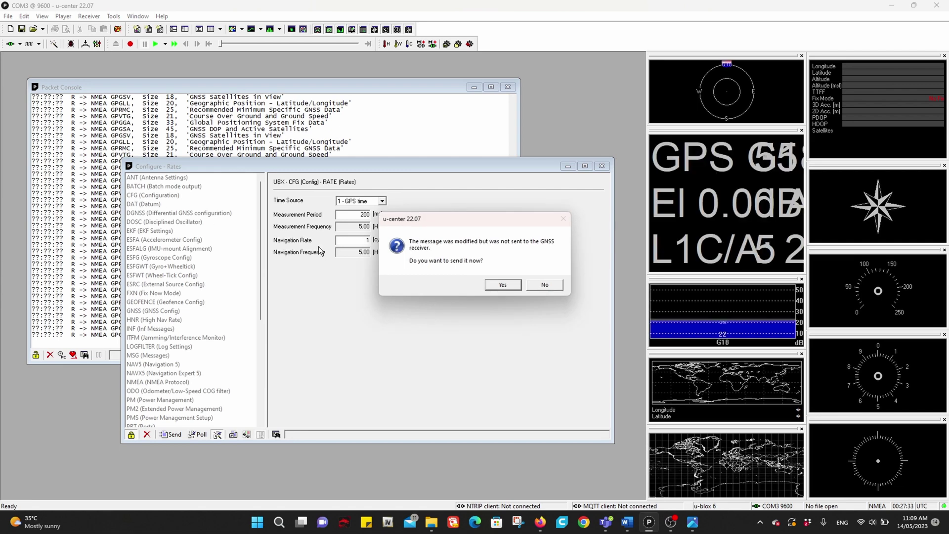
{"action": "left_click", "coordinate": [502, 285]}
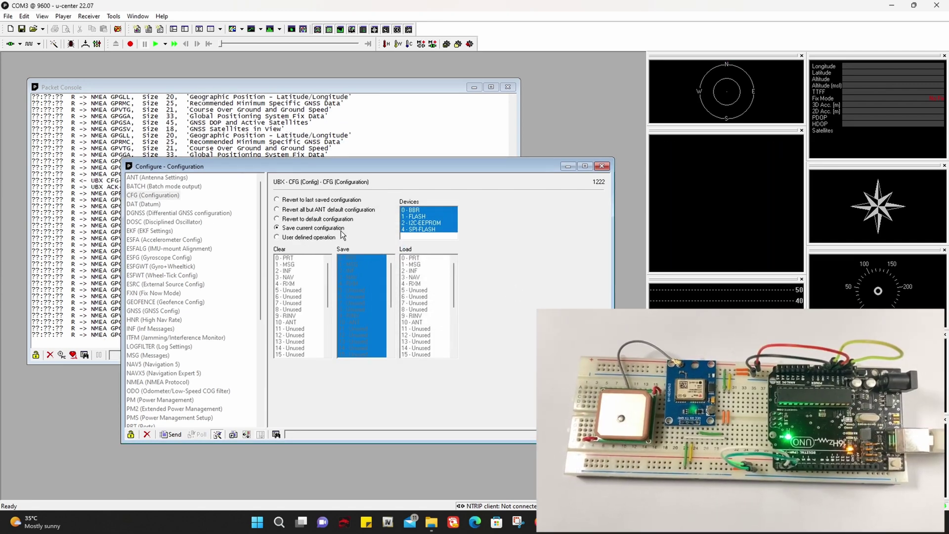
{"action": "left_click", "coordinate": [173, 436]}
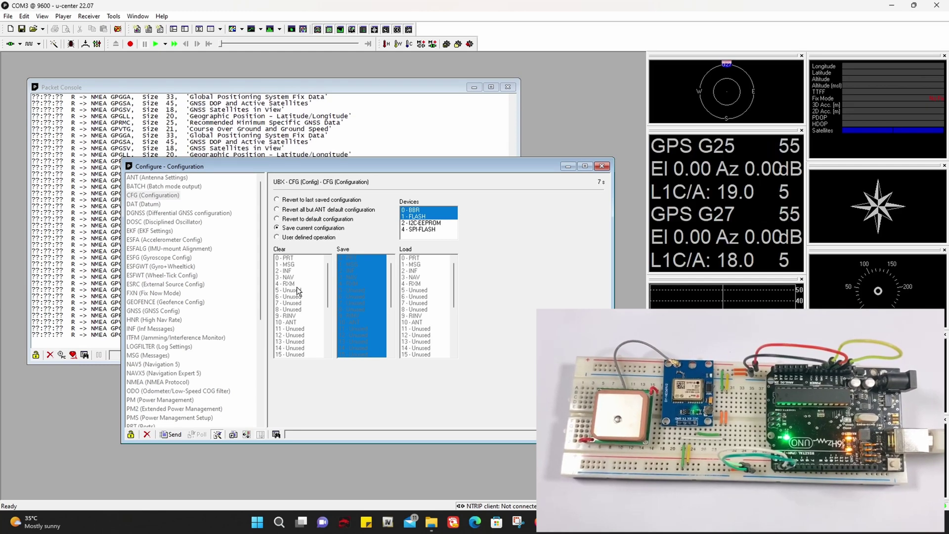
Save the current configuration to BBR, FLASH, I2C-EEPROM and SPI-FLASH via Receiver > Action > Save Config
{"action": "left_click", "coordinate": [88, 18]}
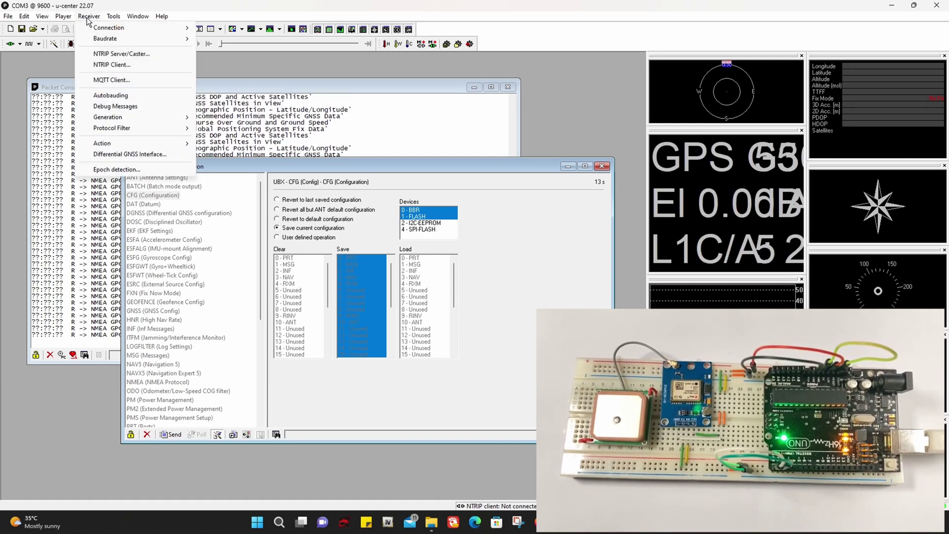
{"action": "mouse_move", "coordinate": [114, 143]}
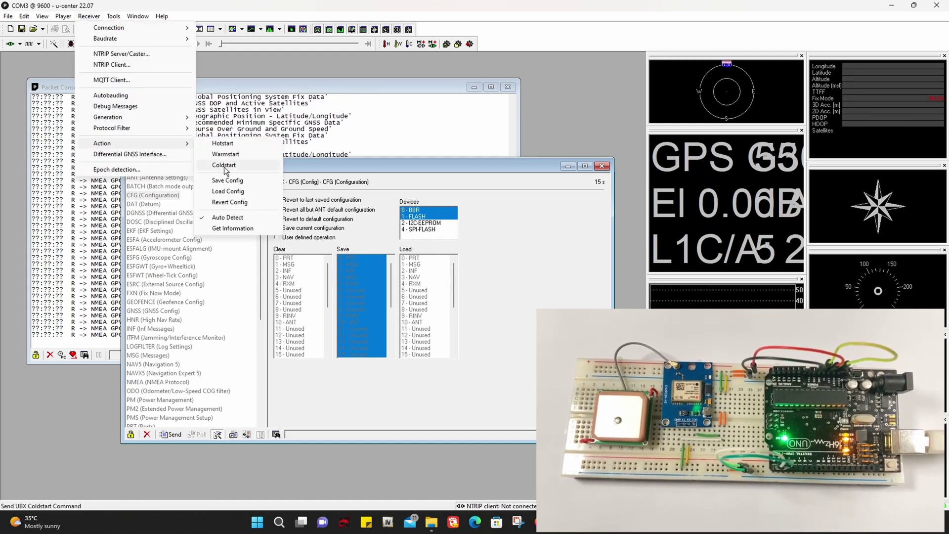
{"action": "left_click", "coordinate": [238, 184]}
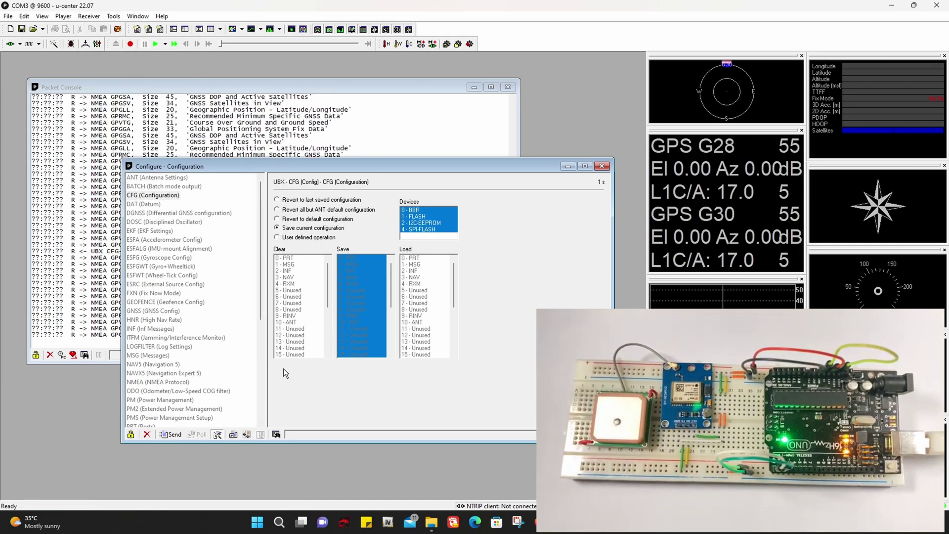
{"action": "left_click", "coordinate": [174, 434]}
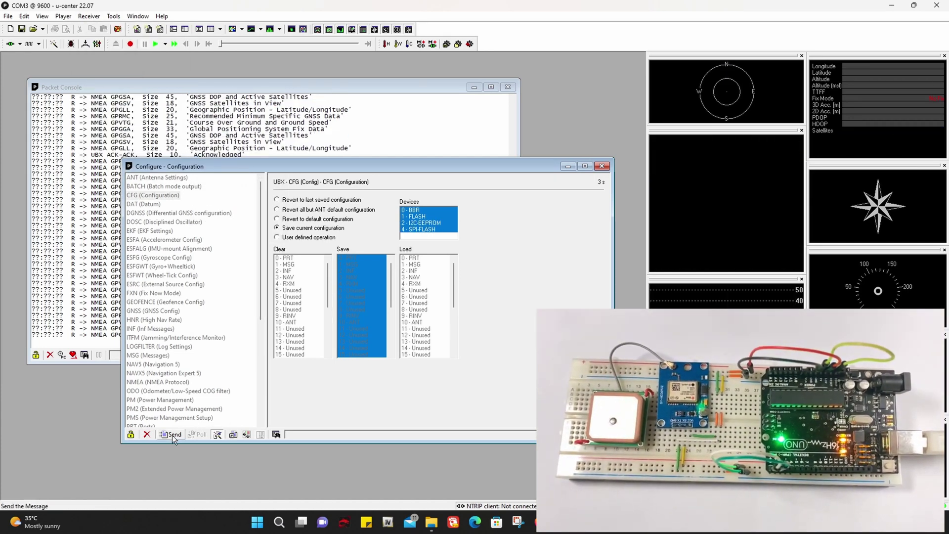
Disconnect u-center from the receiver on COM3
{"action": "left_click", "coordinate": [11, 45]}
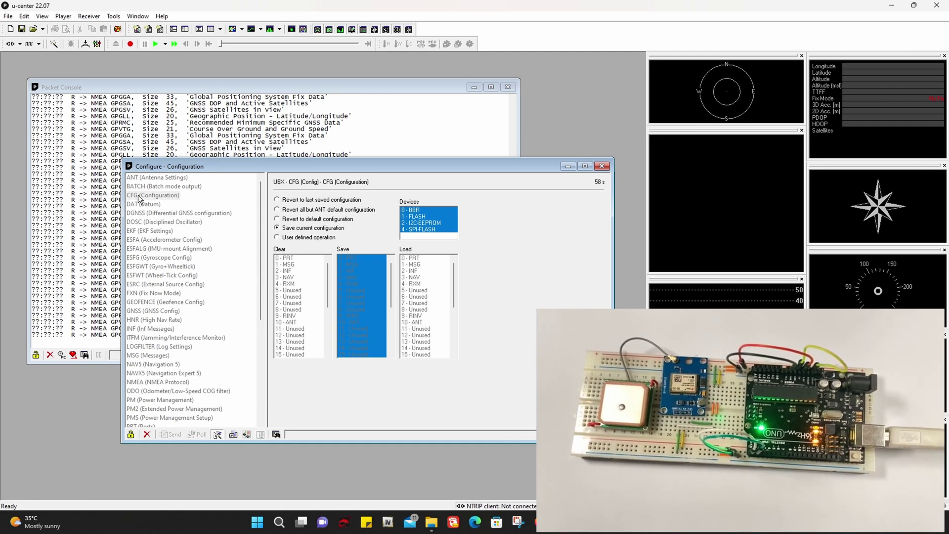
Clear the Packet Console log so only fresh NMEA messages appear
{"action": "left_click", "coordinate": [278, 90]}
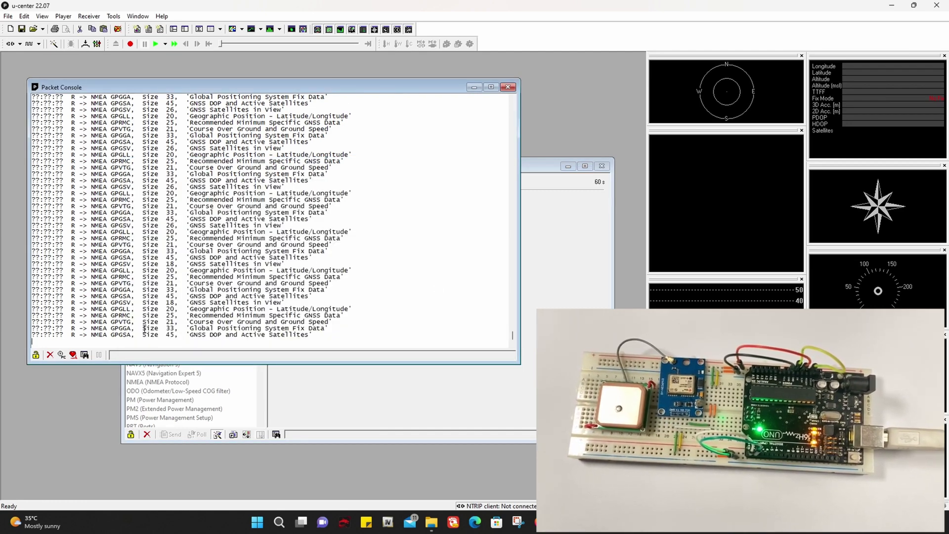
{"action": "left_click", "coordinate": [50, 356]}
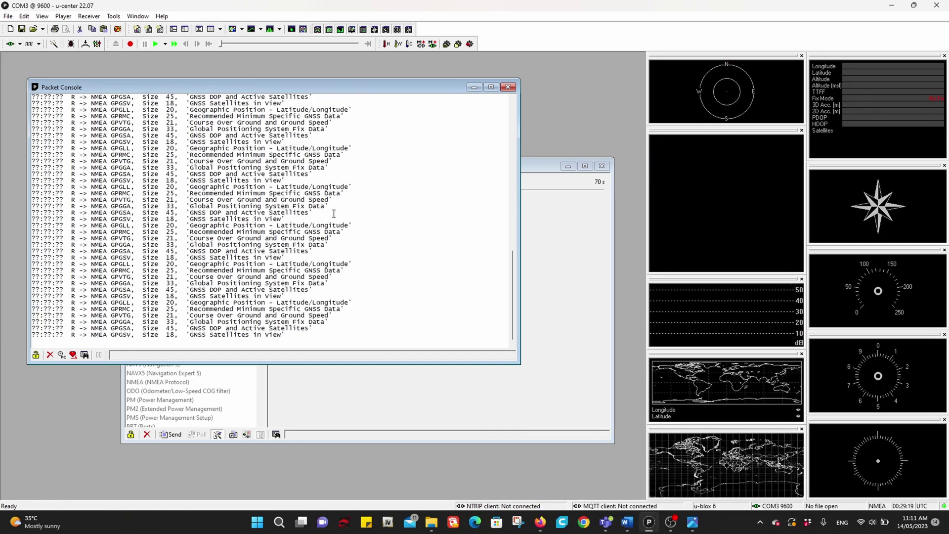
Poll the receiver's RATE settings several times, confirming the 200 ms (5.00 Hz) period persisted
{"action": "left_click", "coordinate": [402, 387]}
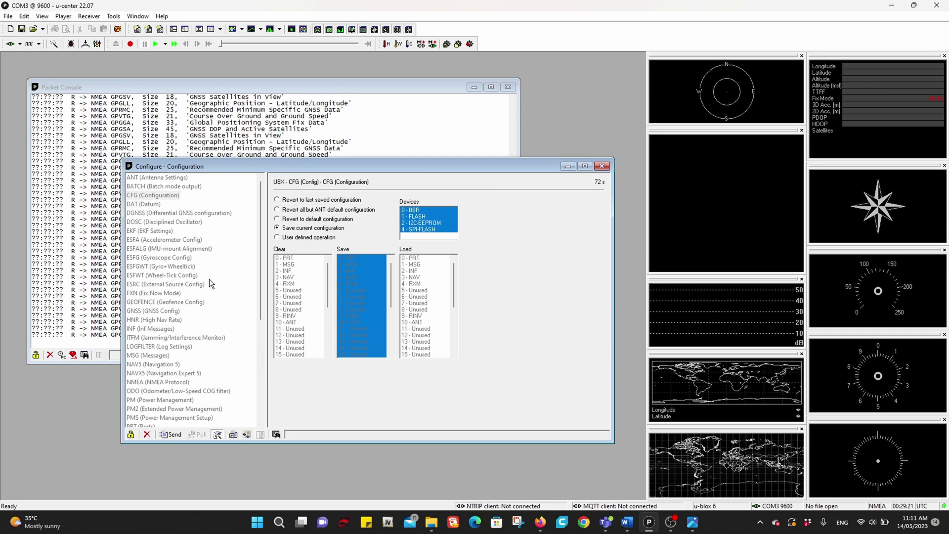
{"action": "scroll", "coordinate": [206, 263], "scroll_direction": "down", "scroll_amount": 3}
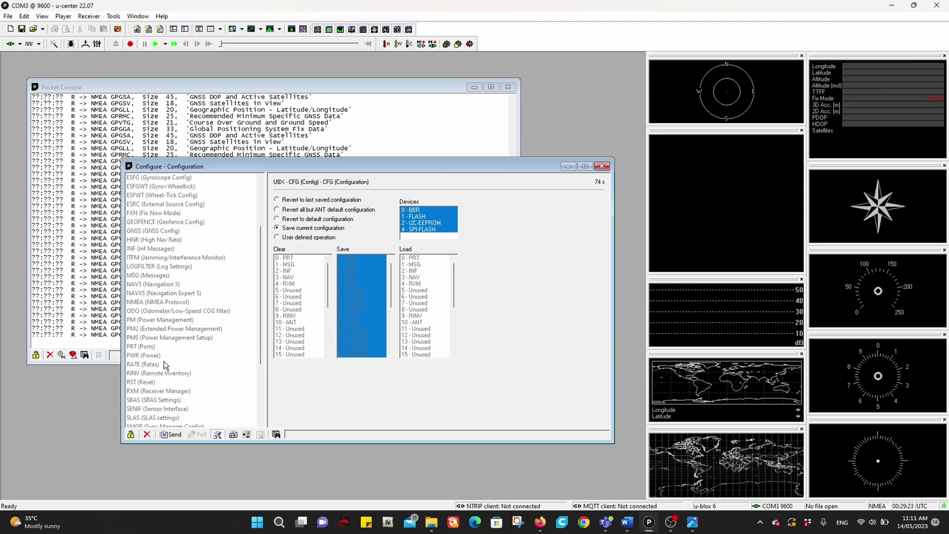
{"action": "left_click", "coordinate": [165, 365]}
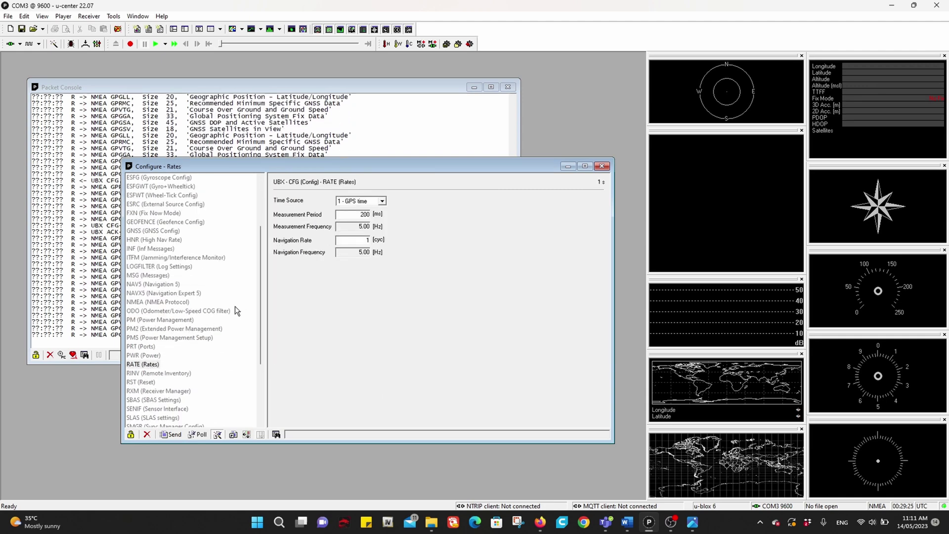
{"action": "left_click", "coordinate": [200, 437]}
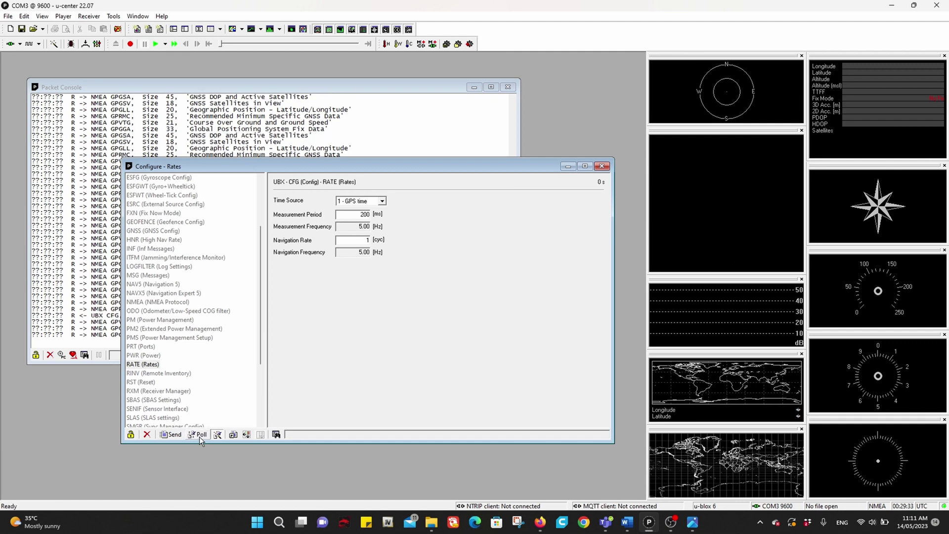
{"action": "left_click", "coordinate": [199, 437]}
{"action": "left_click", "coordinate": [200, 437]}
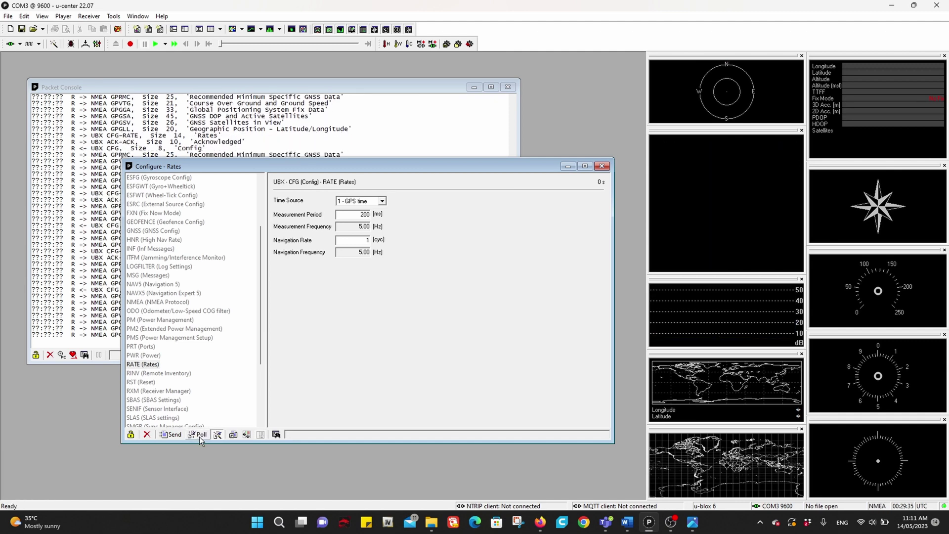